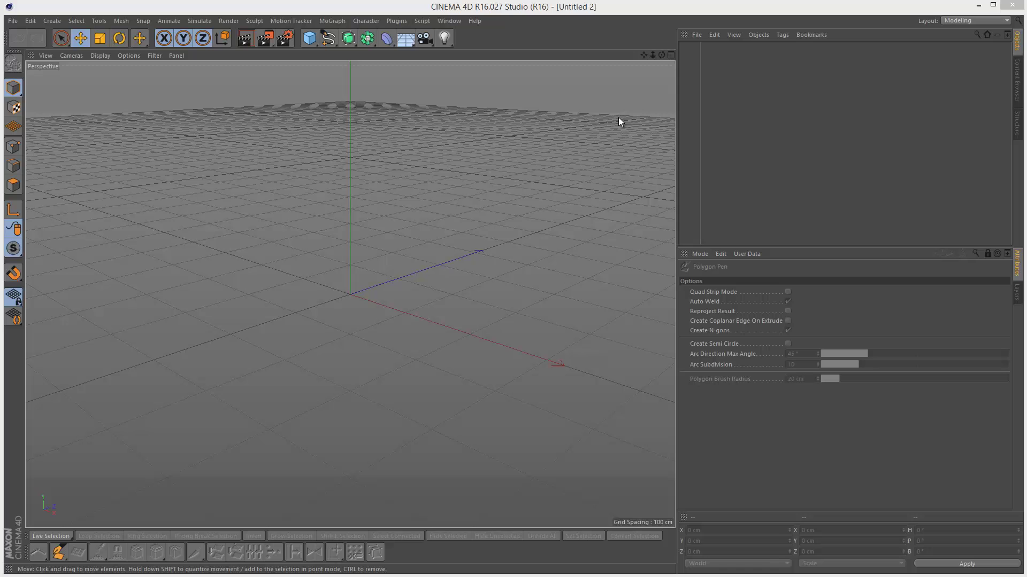
# - Choose the Modeling layout and start the Polygon Pen in a maximized Top view
pyautogui.click(954, 22)
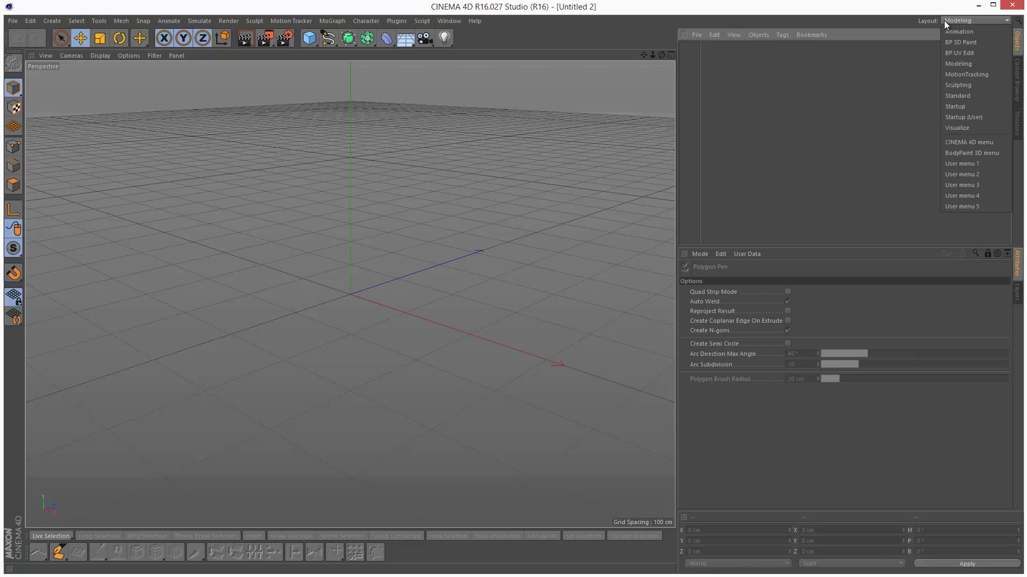
pyautogui.click(956, 64)
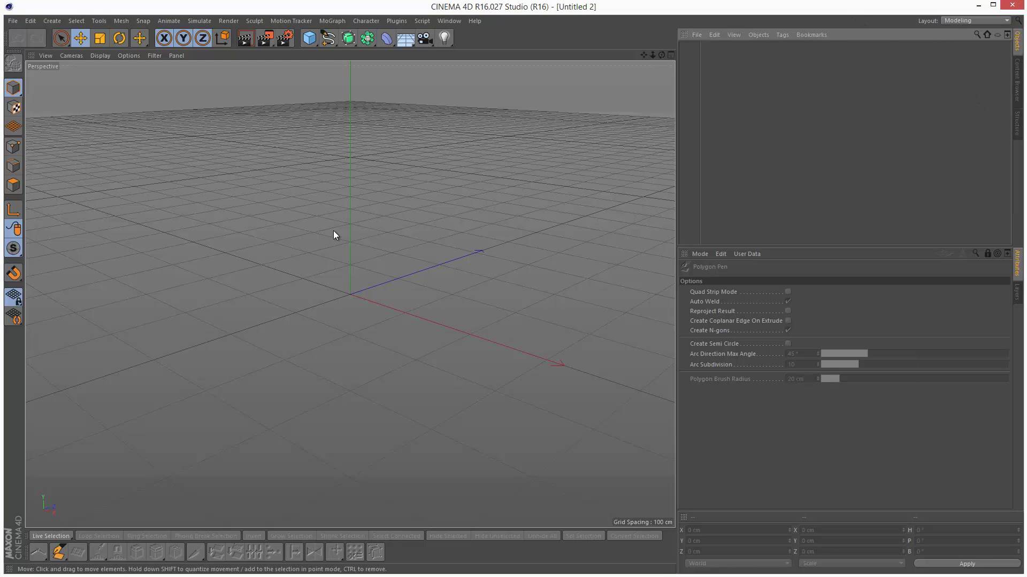
pyautogui.click(59, 554)
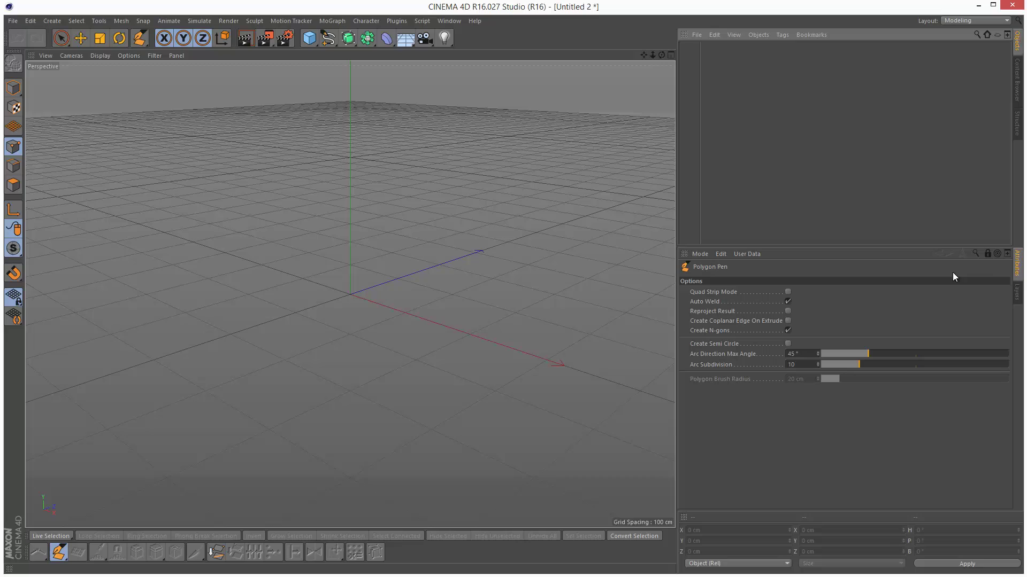
pyautogui.click(751, 262)
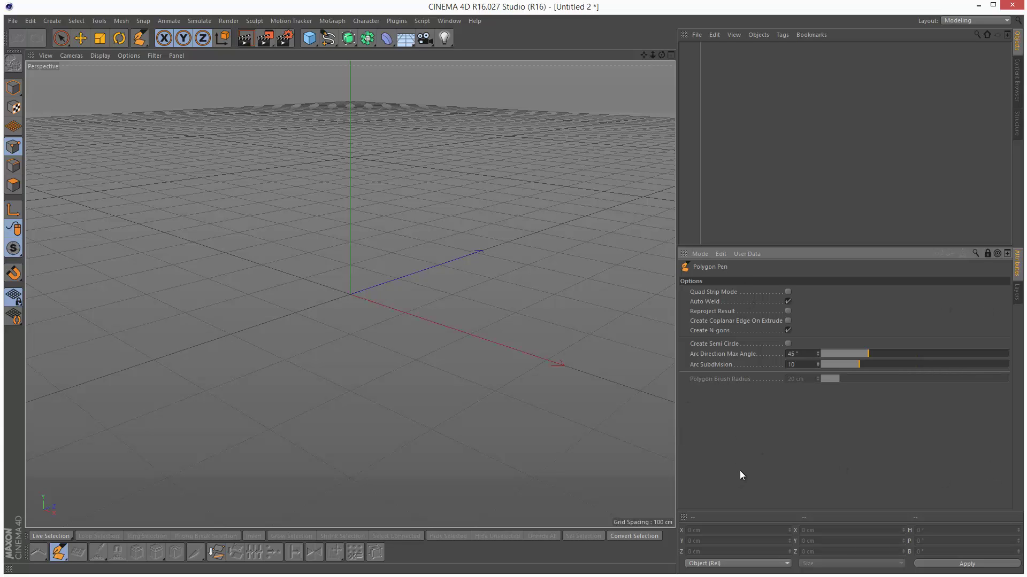
pyautogui.click(670, 55)
pyautogui.click(670, 55)
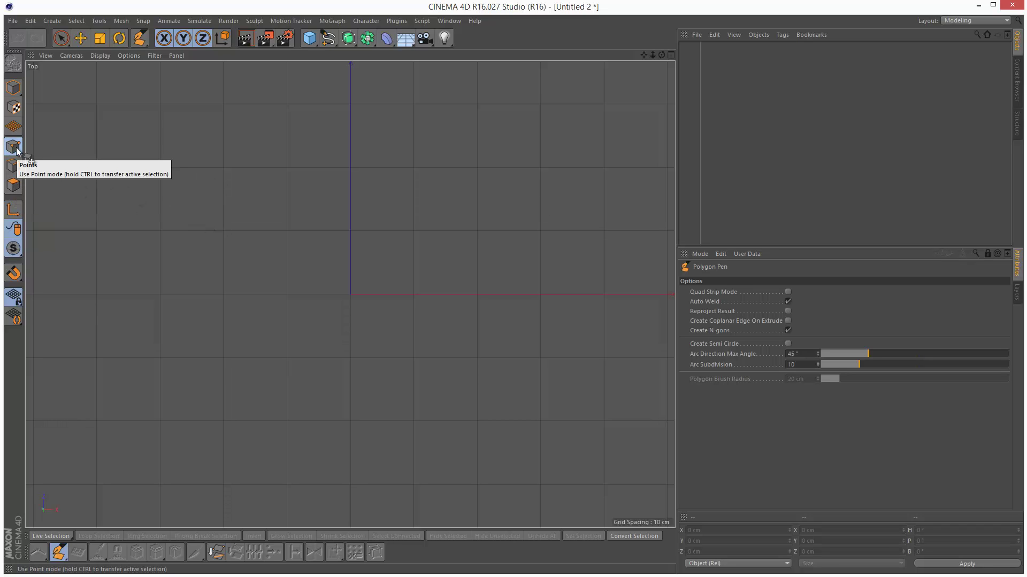
# - Draw a closed 13-point freeform polygon around the origin, with a deep notch in its lower edge and a shallow dip in its upper edge
pyautogui.click(121, 192)
pyautogui.click(185, 145)
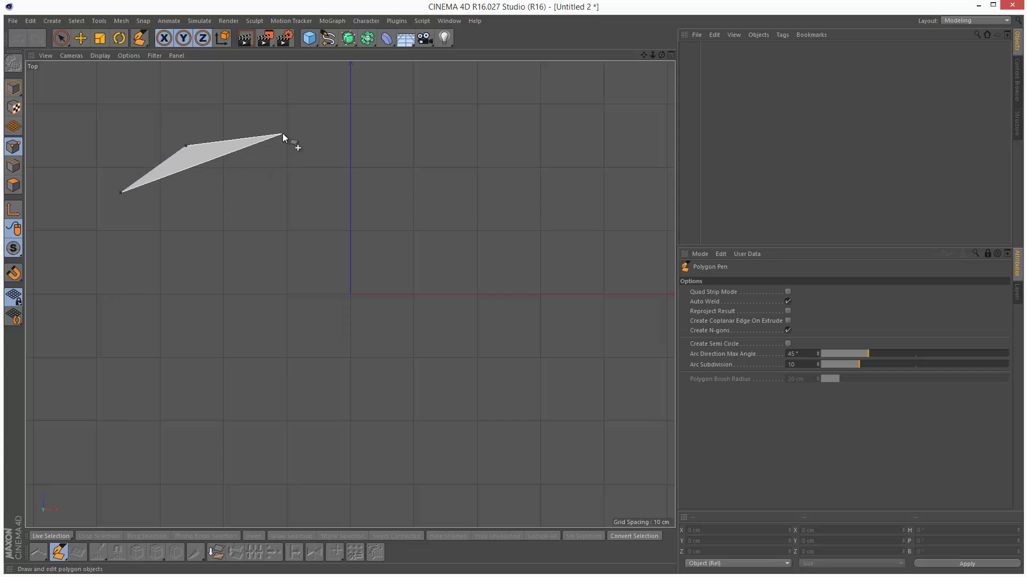
pyautogui.click(282, 133)
pyautogui.click(348, 156)
pyautogui.click(424, 124)
pyautogui.click(555, 172)
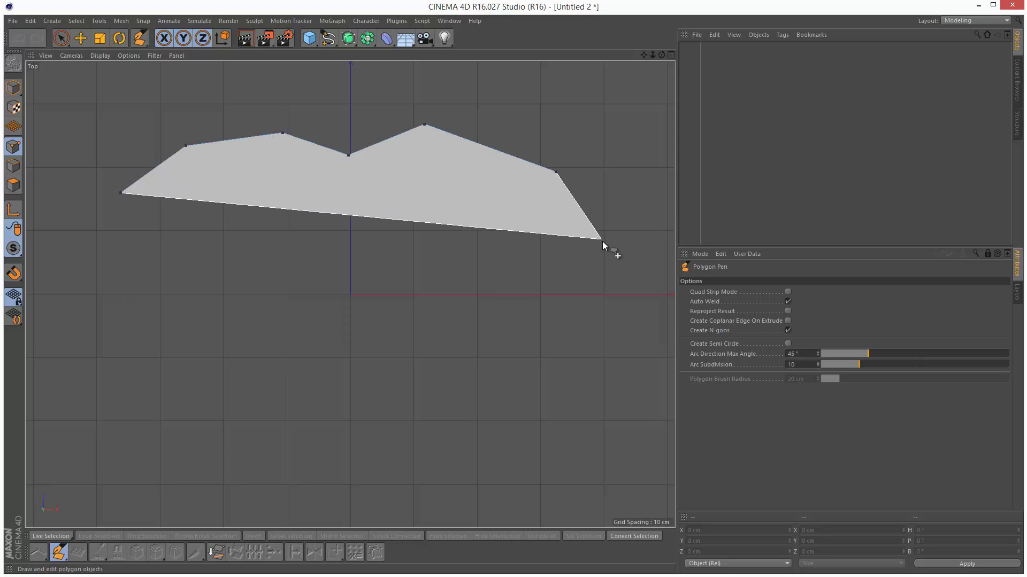
pyautogui.click(604, 243)
pyautogui.click(611, 330)
pyautogui.click(514, 440)
pyautogui.click(387, 447)
pyautogui.click(279, 310)
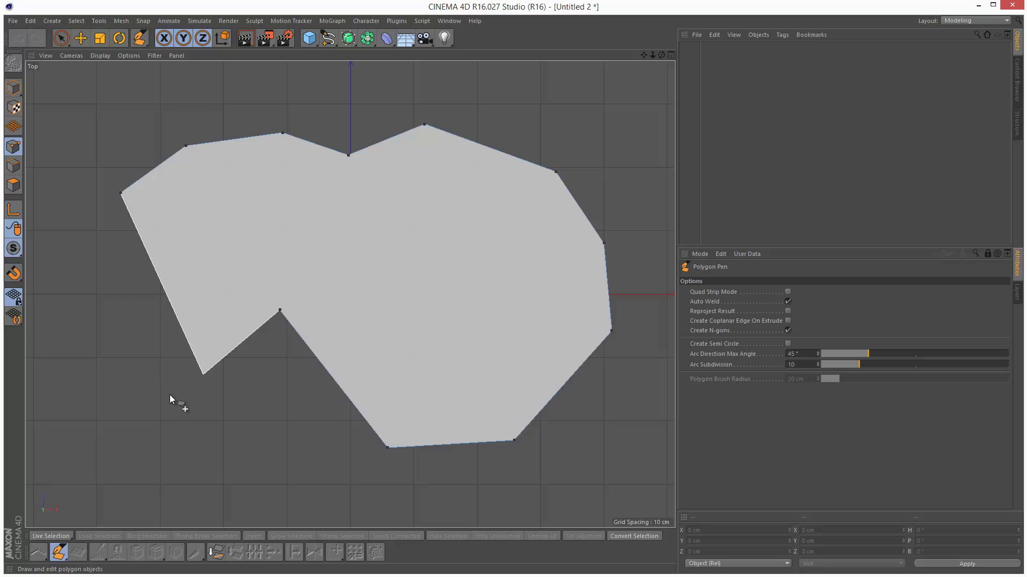
pyautogui.click(164, 396)
pyautogui.press('Escape')
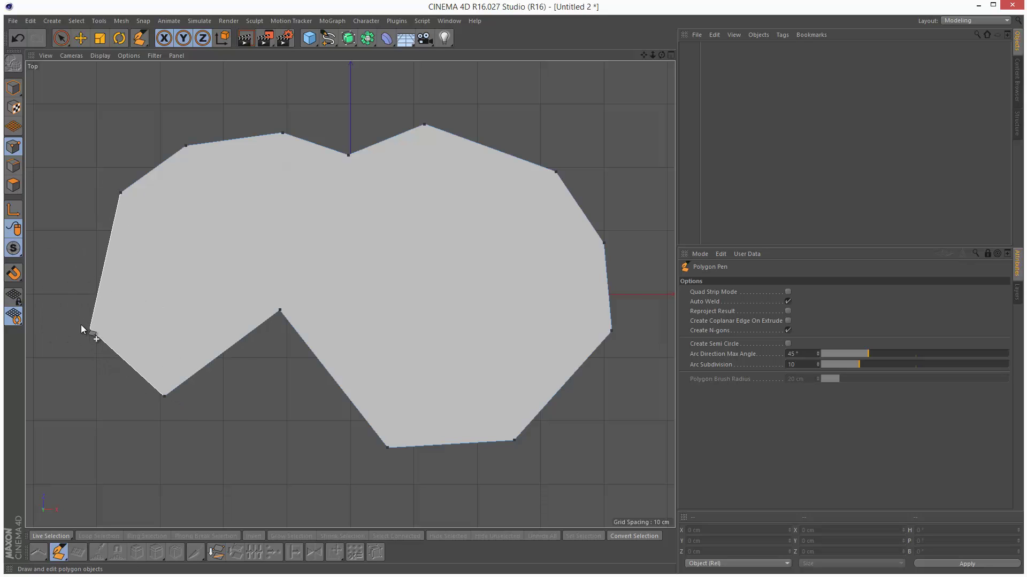
pyautogui.click(77, 321)
pyautogui.click(121, 193)
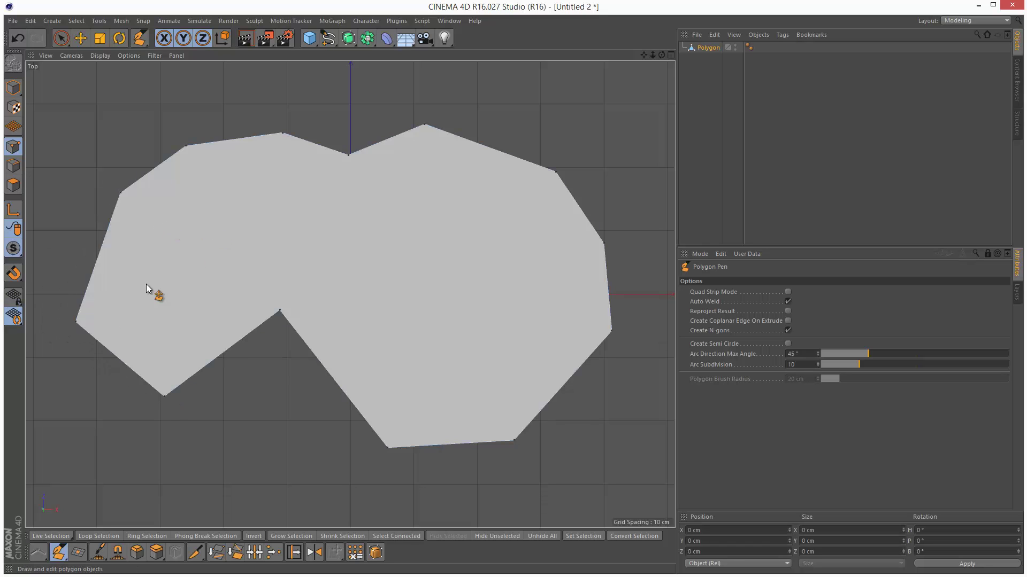
# - Cut the polygon with the Polygon Pen from the corner below the notch to the right-hand corner, and from the notch to the upper-right corner
pyautogui.click(67, 36)
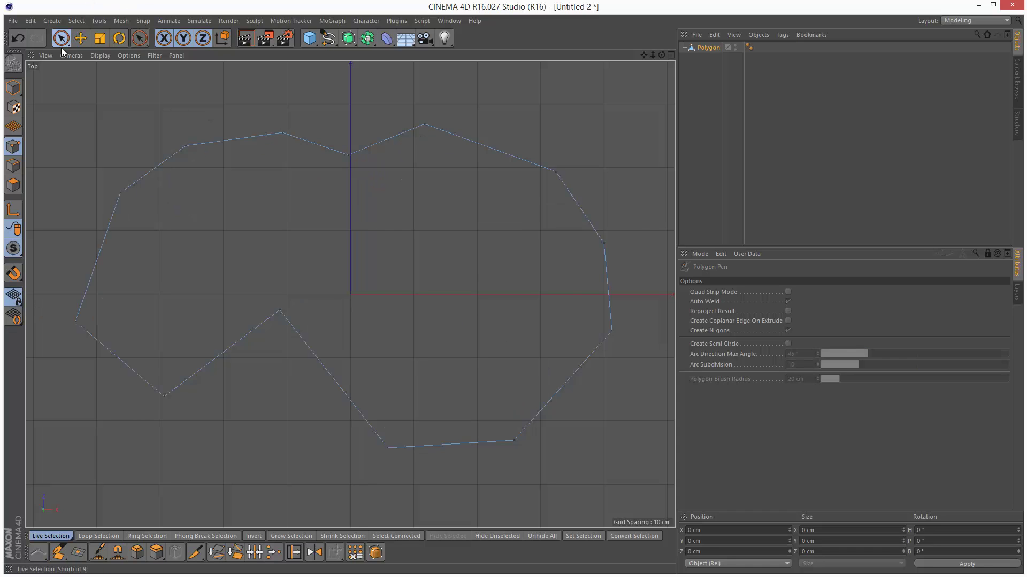
pyautogui.click(671, 55)
pyautogui.moveTo(336, 55); pyautogui.dragTo(351, 291)
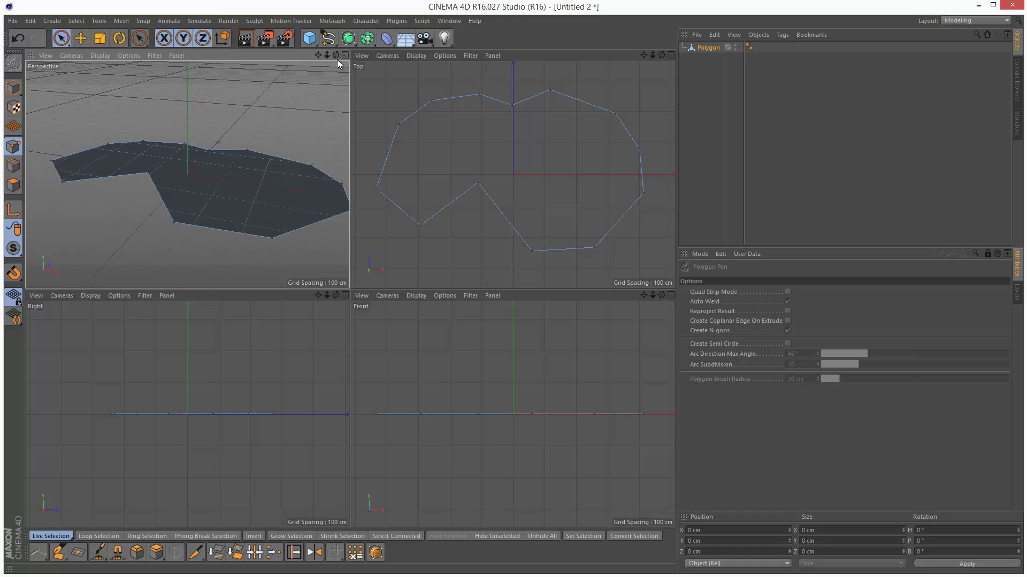
pyautogui.click(671, 56)
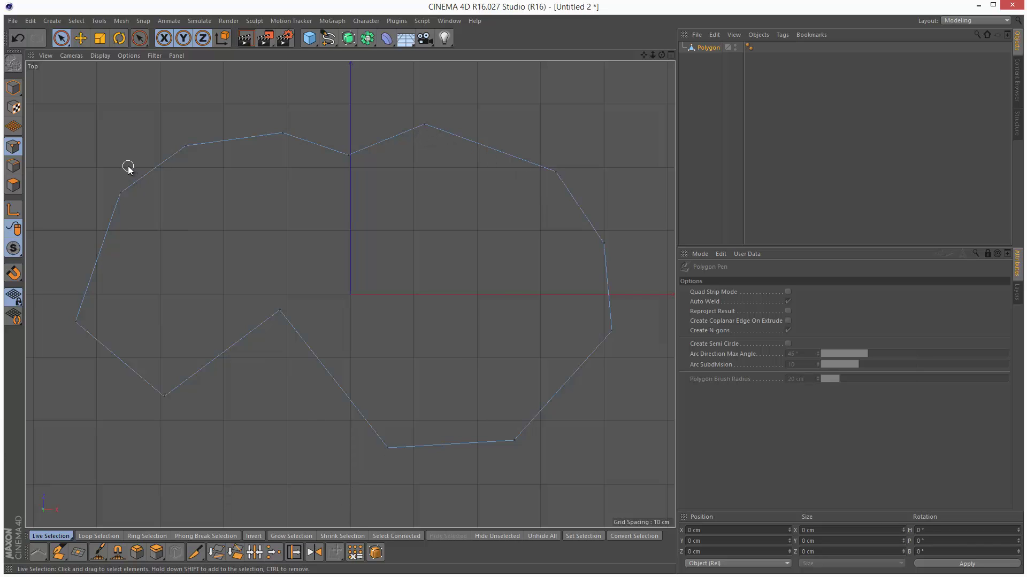
pyautogui.click(58, 552)
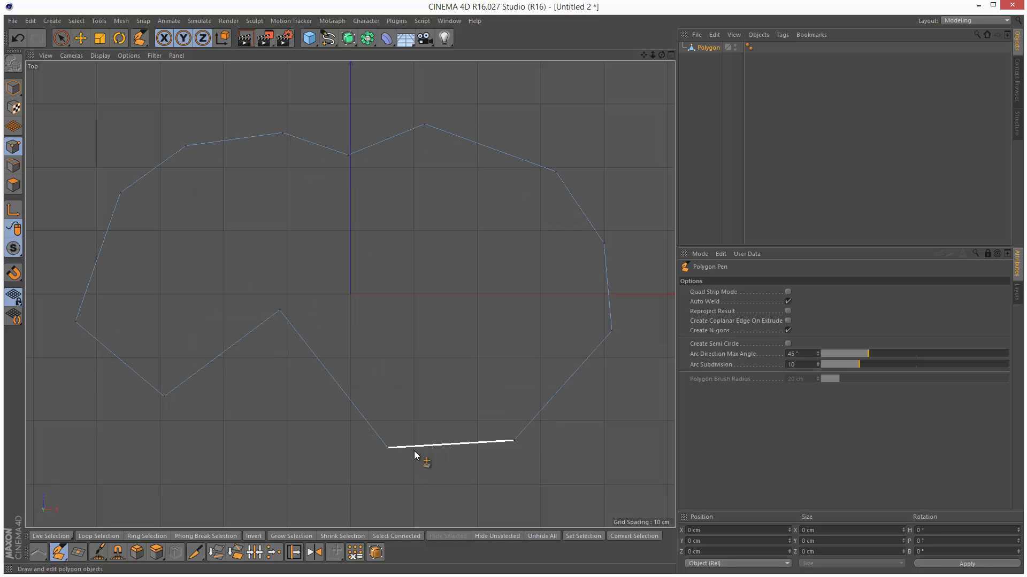
pyautogui.moveTo(389, 448); pyautogui.dragTo(605, 246)
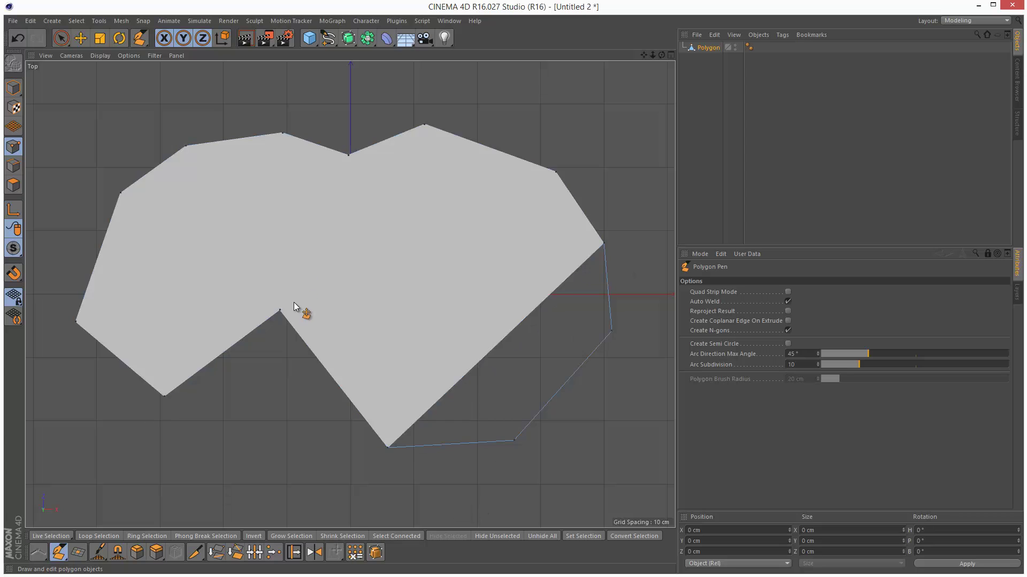
pyautogui.moveTo(280, 311); pyautogui.dragTo(555, 173)
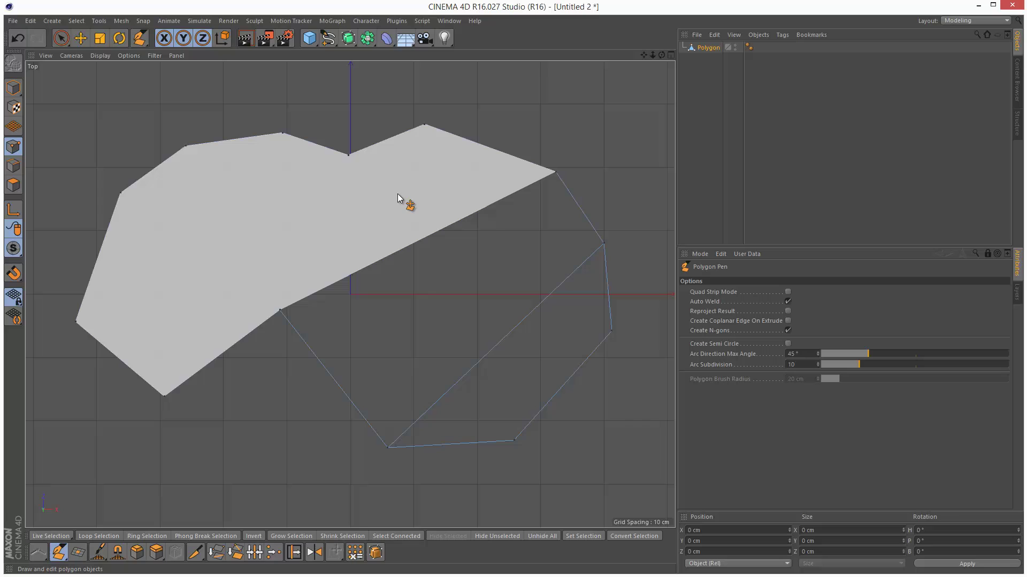
# - Cut a path from a new point on the upper edge, across both diagonal edges, to a new point on the lower-right outer edge
pyautogui.click(371, 146)
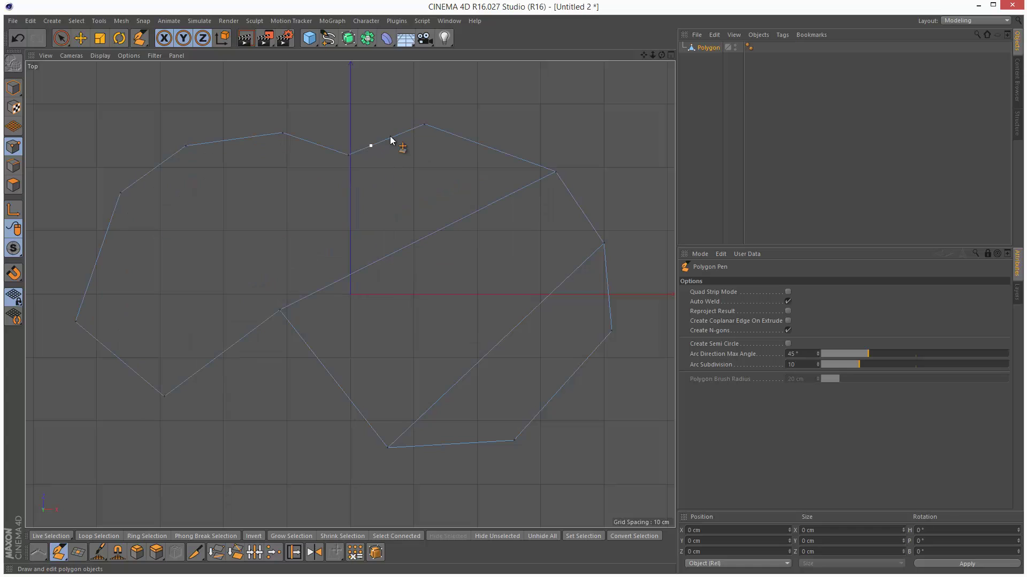
pyautogui.click(371, 145)
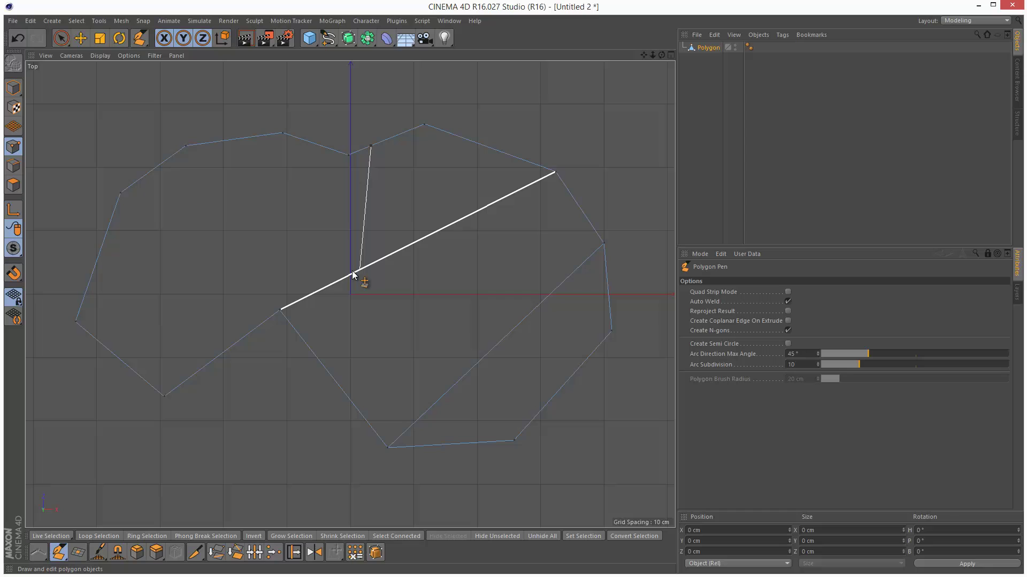
pyautogui.click(410, 244)
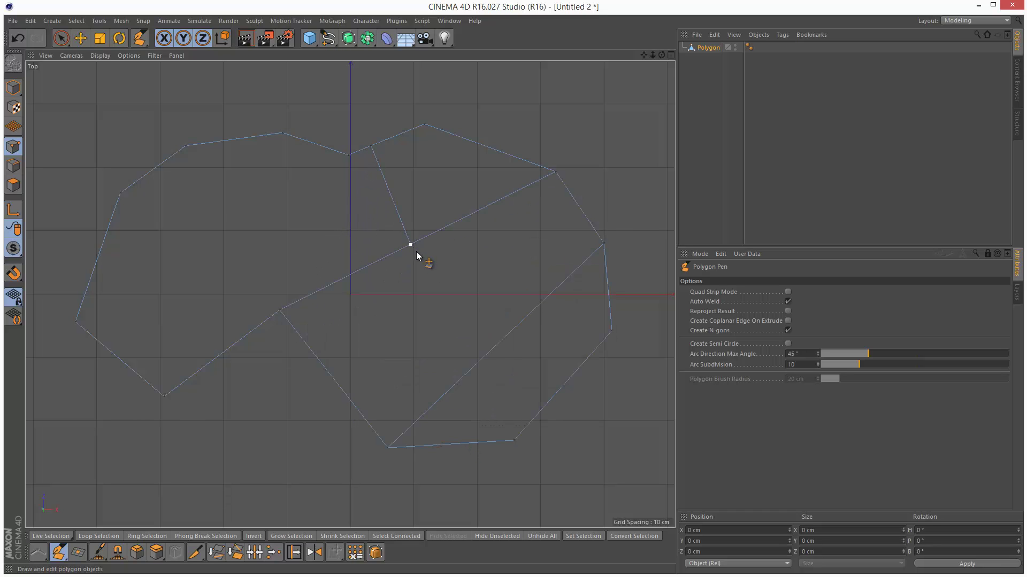
pyautogui.click(410, 245)
pyautogui.click(510, 332)
pyautogui.click(562, 385)
# - Extrude the notch's right edge outward into a quad, then extrude the upper-right outer edge with Auto Weld disabled
pyautogui.keyDown('ctrl'); pyautogui.moveTo(312, 364); pyautogui.dragTo(204, 456); pyautogui.keyUp('ctrl')
pyautogui.moveTo(653, 55)
pyautogui.mouseDown()
pyautogui.moveTo(537, 328)
pyautogui.moveTo(643, 59)
pyautogui.mouseUp()
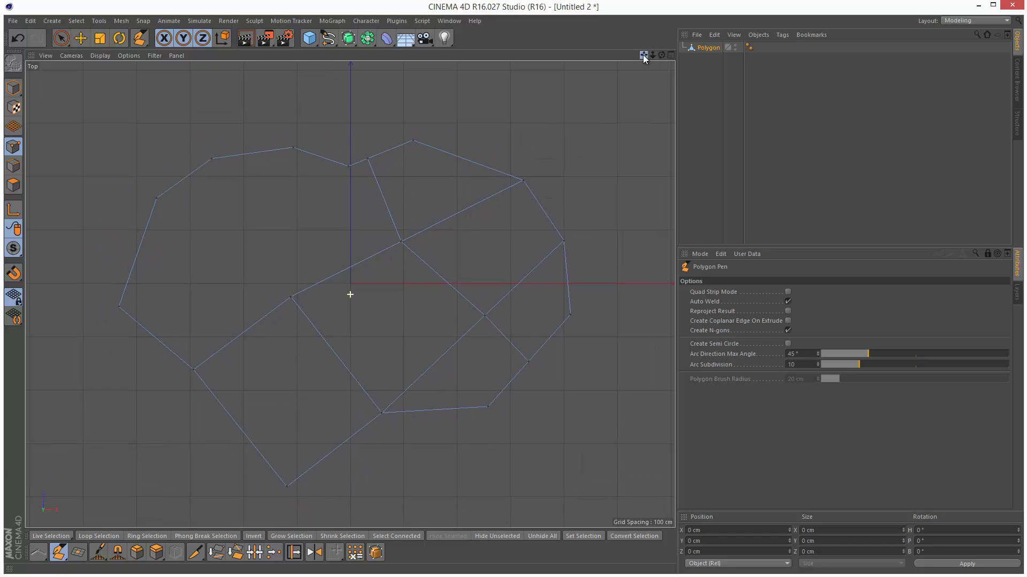
pyautogui.click(787, 301)
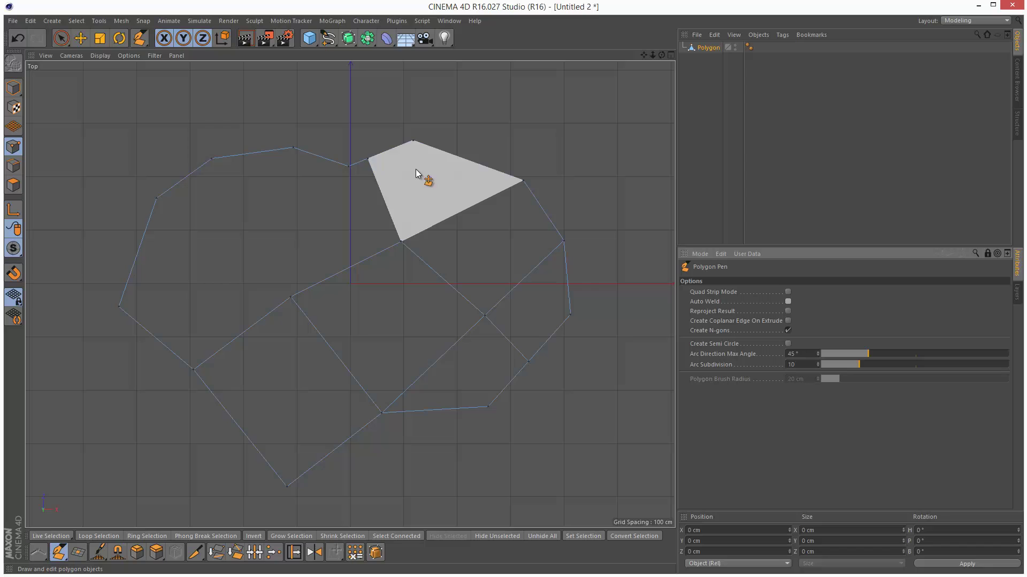
pyautogui.keyDown('ctrl'); pyautogui.moveTo(440, 150); pyautogui.dragTo(498, 108); pyautogui.keyUp('ctrl')
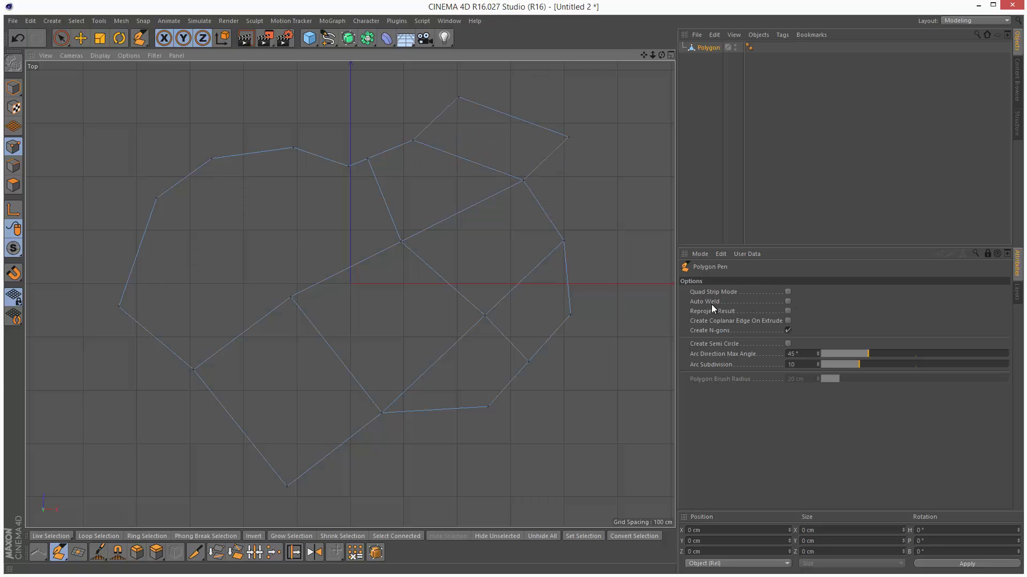
# - Enable Auto Weld again and bend the lower-left quad's outer edge outward into an arc
pyautogui.click(787, 302)
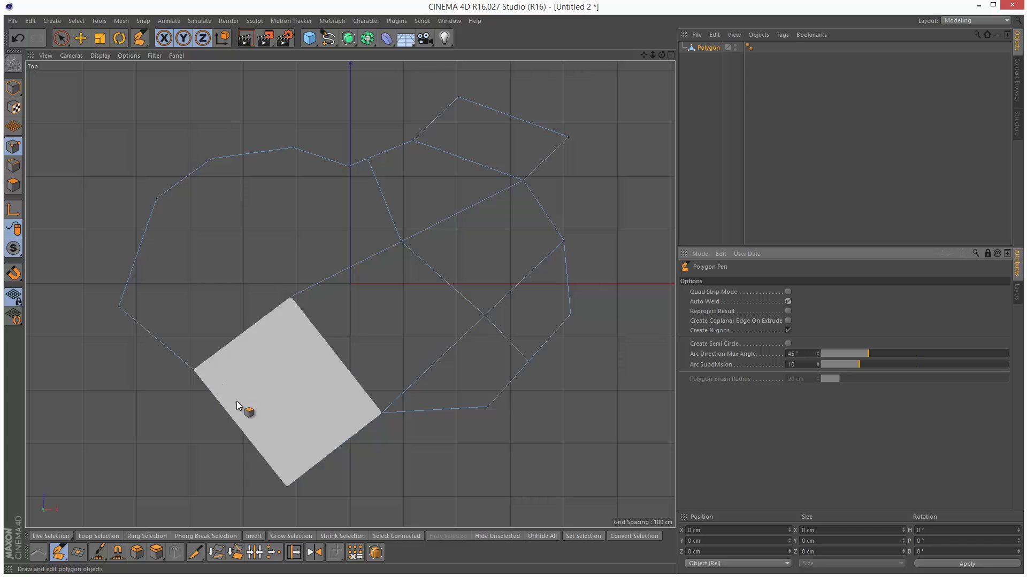
pyautogui.keyDown('shift'); pyautogui.moveTo(223, 409); pyautogui.dragTo(169, 410); pyautogui.keyUp('shift')
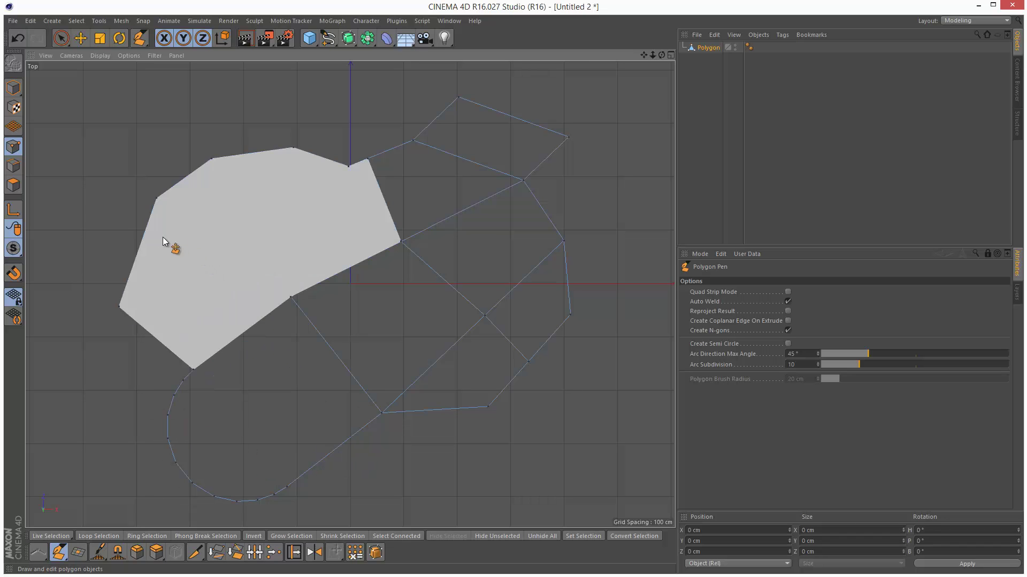
# - Bend the shape's far-left edge inward into an arc with 3 subdivisions
pyautogui.moveTo(138, 235); pyautogui.dragTo(131, 237)
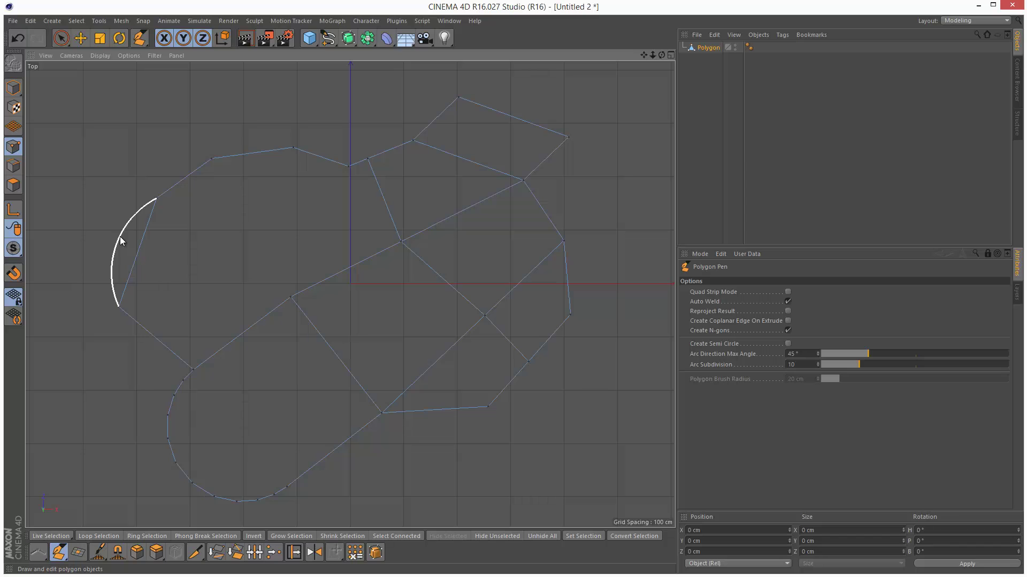
pyautogui.moveTo(120, 237); pyautogui.dragTo(189, 251)
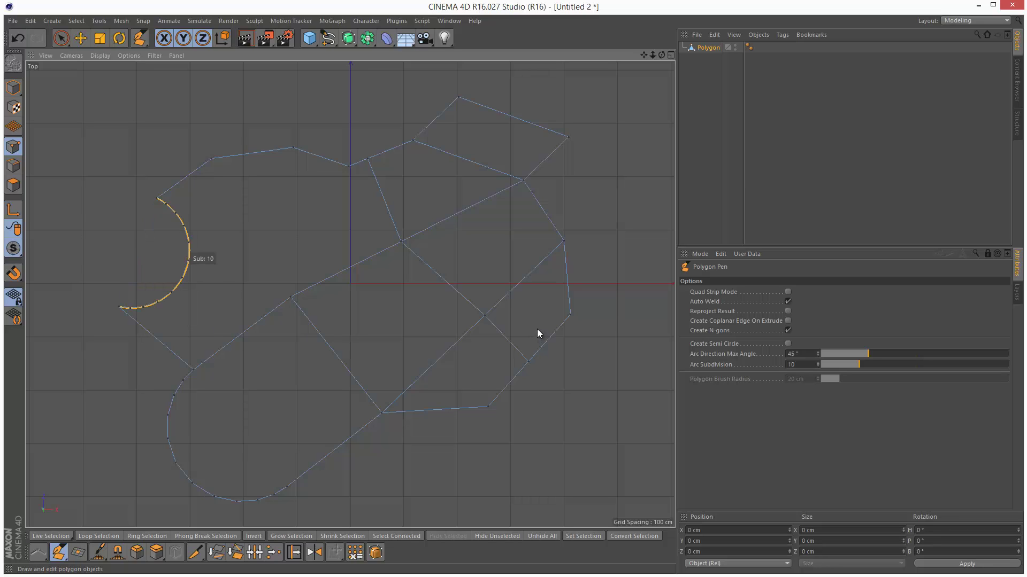
pyautogui.scroll(10, 539, 329)
pyautogui.scroll(-20, 533, 329)
pyautogui.scroll(5, 538, 329)
pyautogui.scroll(-5, 533, 328)
pyautogui.scroll(10, 538, 328)
pyautogui.scroll(-7, 534, 329)
pyautogui.click(537, 332)
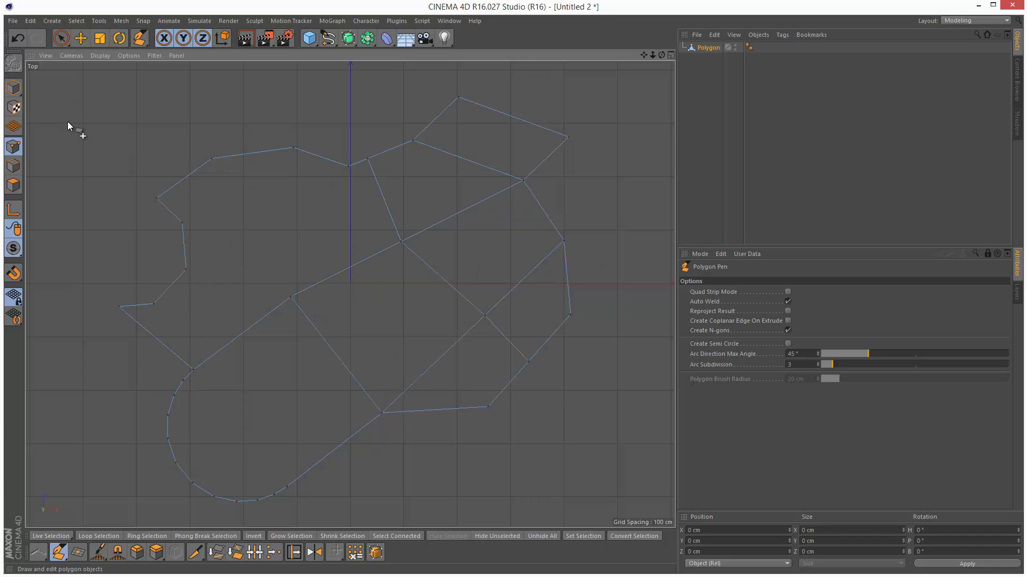
# - In polygon mode in the Perspective view, extrude the central quad upward and the adjacent right-hand quad upward to a lower height
pyautogui.click(671, 55)
pyautogui.click(345, 55)
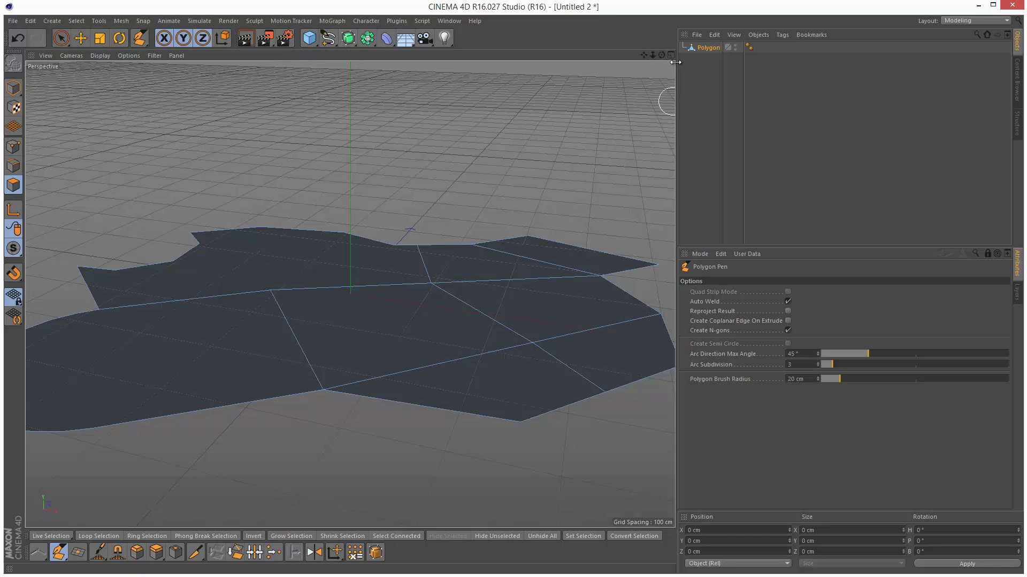
pyautogui.scroll(-5, 536, 328)
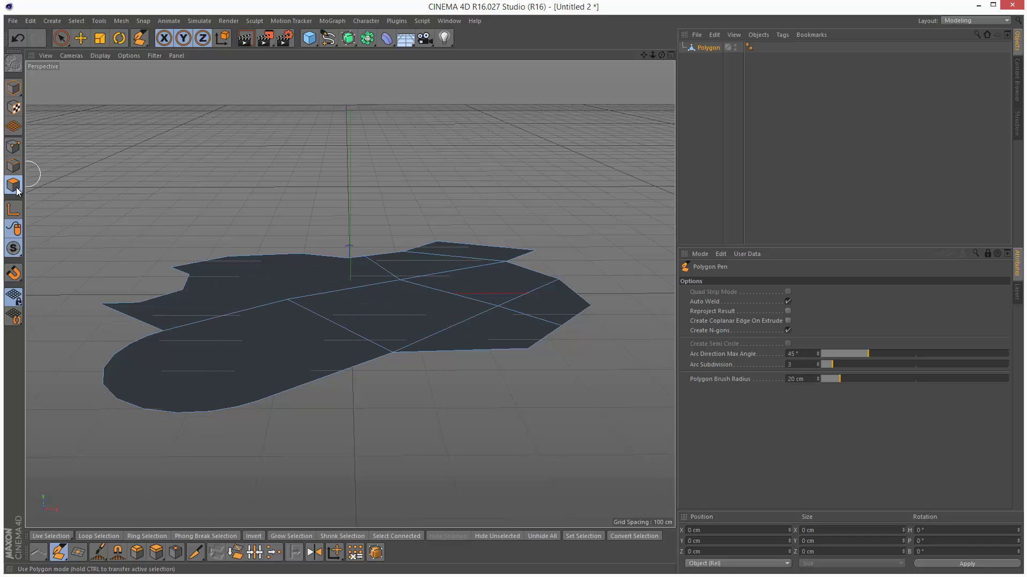
pyautogui.keyDown('ctrl'); pyautogui.moveTo(414, 328); pyautogui.dragTo(429, 269); pyautogui.keyUp('ctrl')
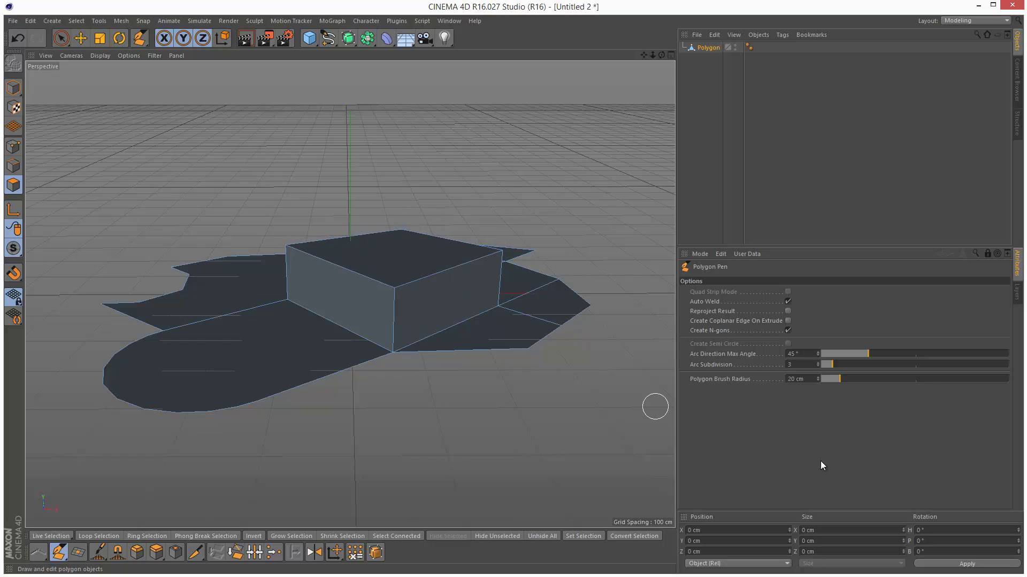
pyautogui.moveTo(663, 55); pyautogui.dragTo(636, 60)
pyautogui.keyDown('ctrl'); pyautogui.moveTo(192, 263); pyautogui.dragTo(199, 233); pyautogui.keyUp('ctrl')
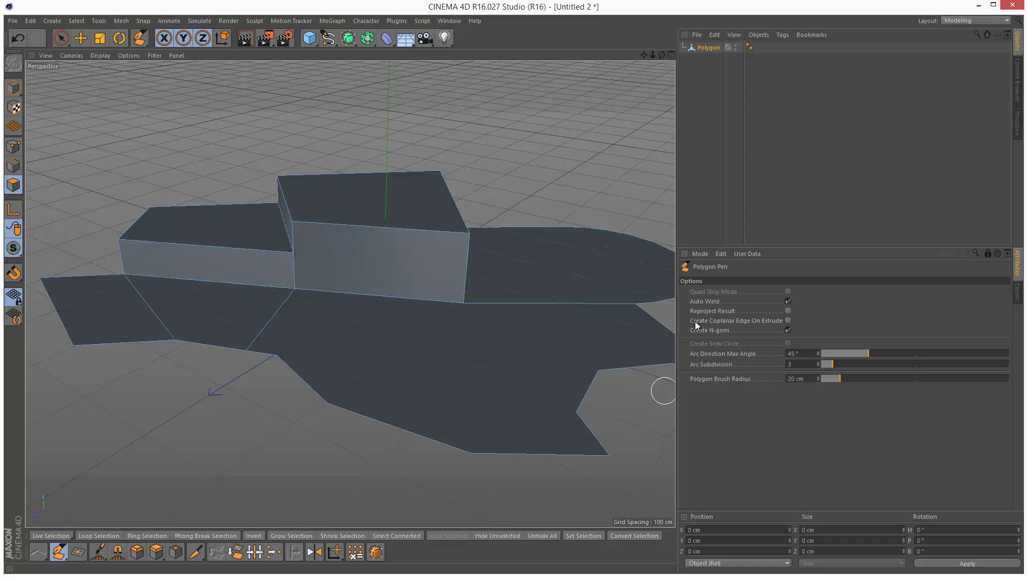
# - Enable Create Coplanar Edge On Extrude and extrude the rounded polygon upward, higher than the central block
pyautogui.click(788, 321)
pyautogui.moveTo(662, 55); pyautogui.dragTo(443, 294)
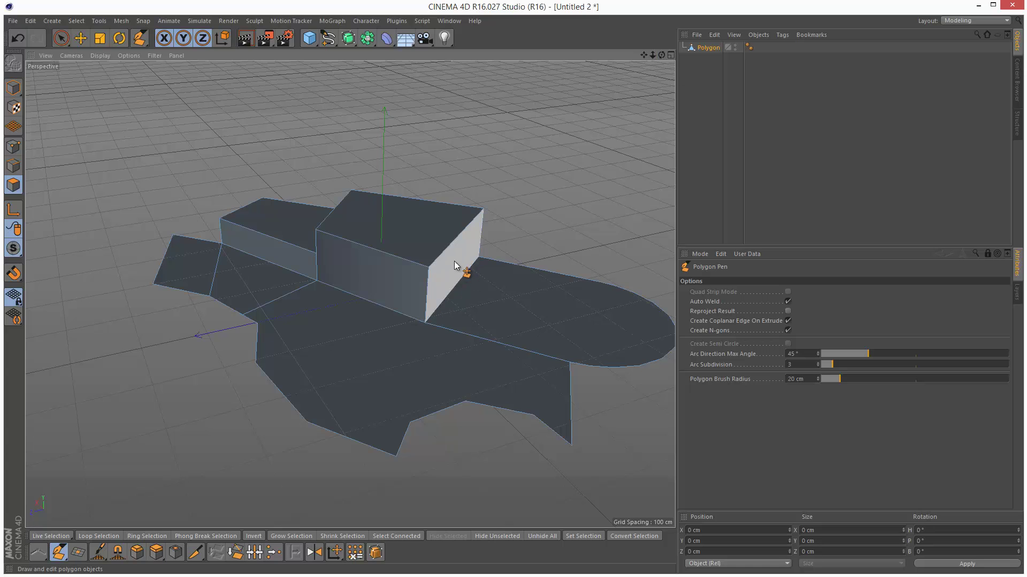
pyautogui.keyDown('ctrl'); pyautogui.moveTo(513, 312); pyautogui.dragTo(543, 231); pyautogui.keyUp('ctrl')
pyautogui.moveTo(661, 56); pyautogui.dragTo(537, 328)
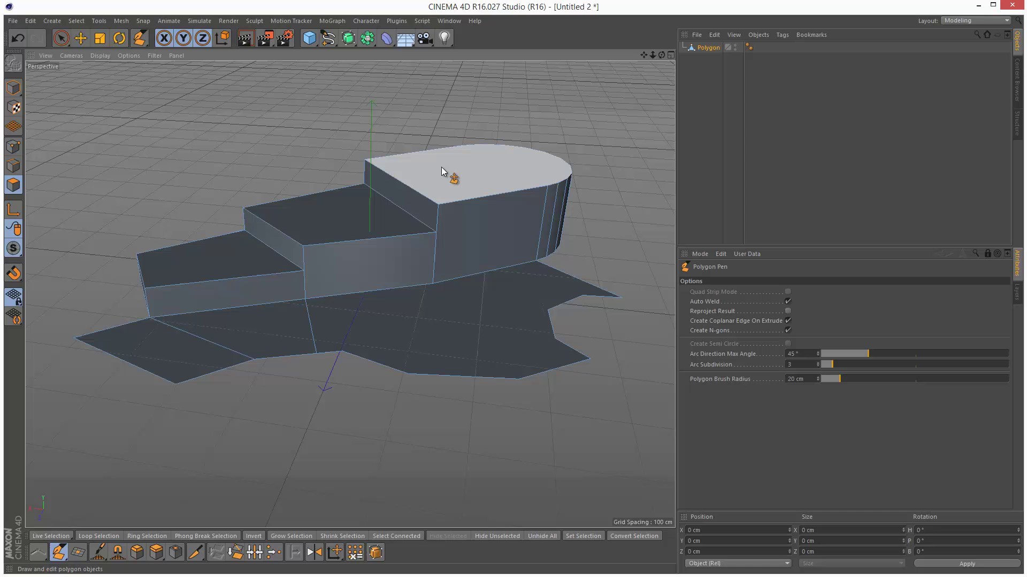
# - Select the top face of the rounded block and move it about 42 cm along the X axis, away from the central block
pyautogui.moveTo(661, 55); pyautogui.dragTo(535, 328)
pyautogui.click(60, 38)
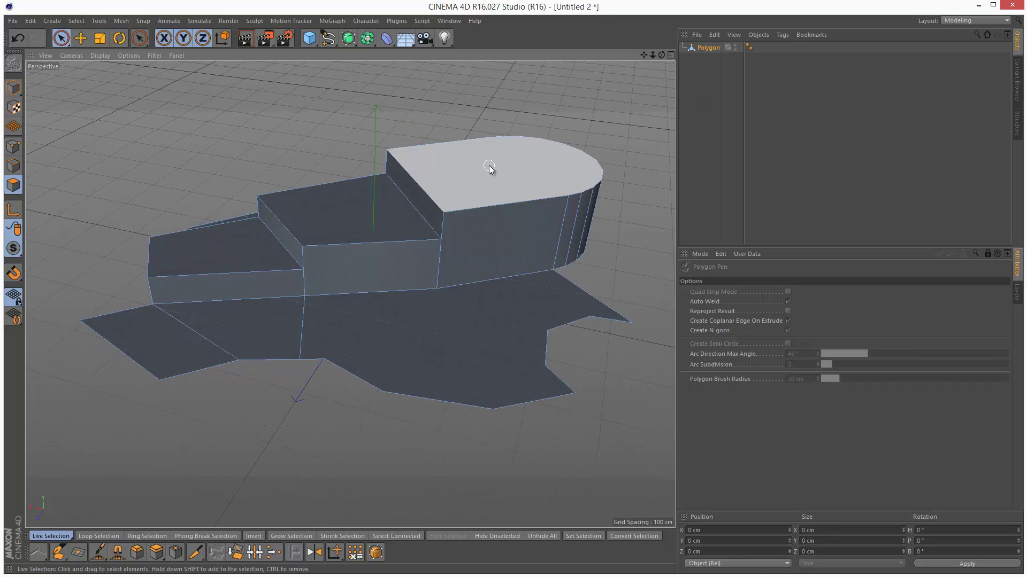
pyautogui.click(455, 202)
pyautogui.moveTo(441, 162); pyautogui.dragTo(457, 166)
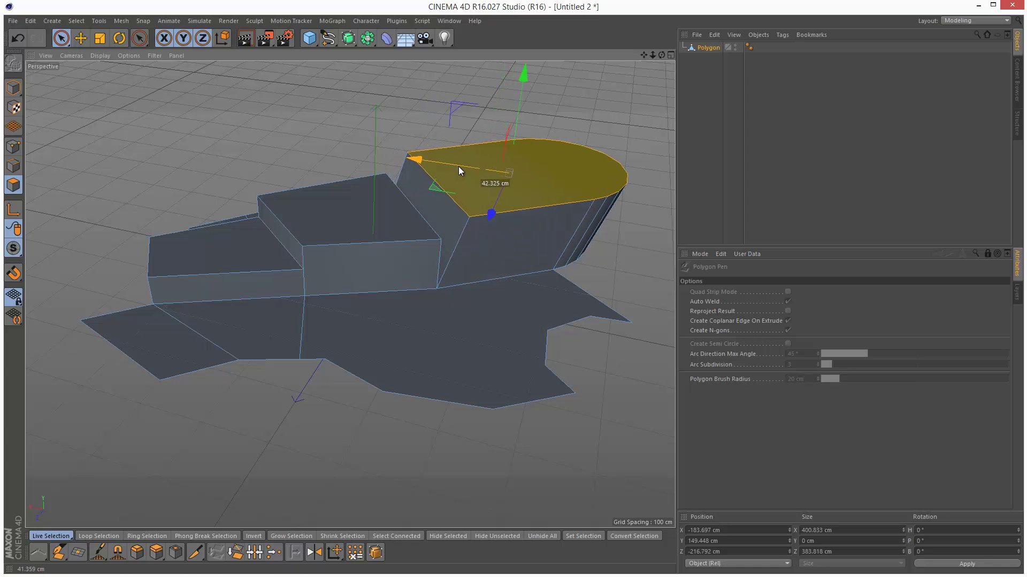
# - Reactivate the Polygon Pen and turn off Create Coplanar Edge On Extrude
pyautogui.moveTo(650, 79)
pyautogui.keyDown('alt'); pyautogui.mouseDown()
pyautogui.moveTo(536, 332)
pyautogui.moveTo(653, 78)
pyautogui.mouseUp(); pyautogui.keyUp('alt')
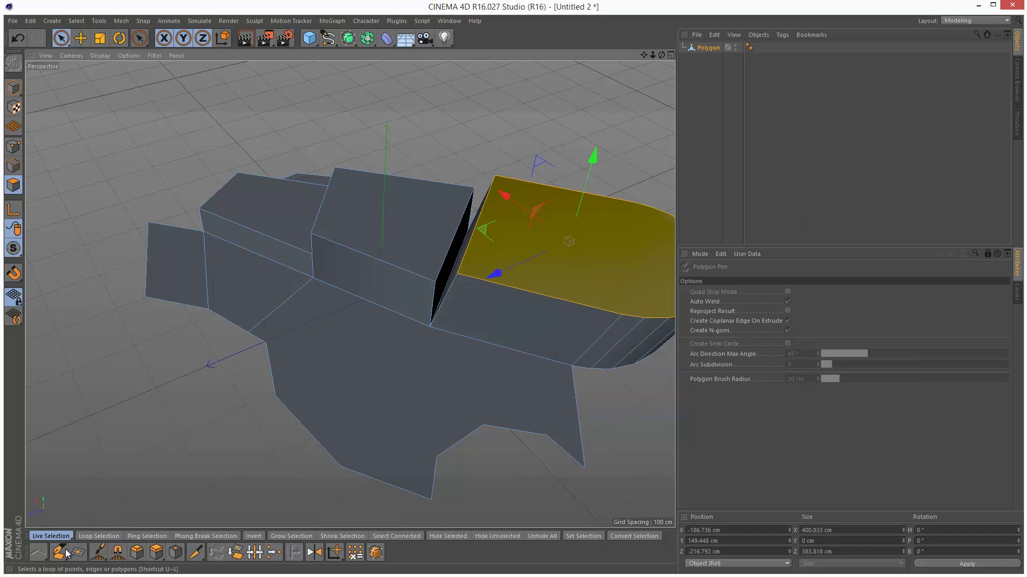
pyautogui.press('m')
pyautogui.press('e')
pyautogui.click(787, 321)
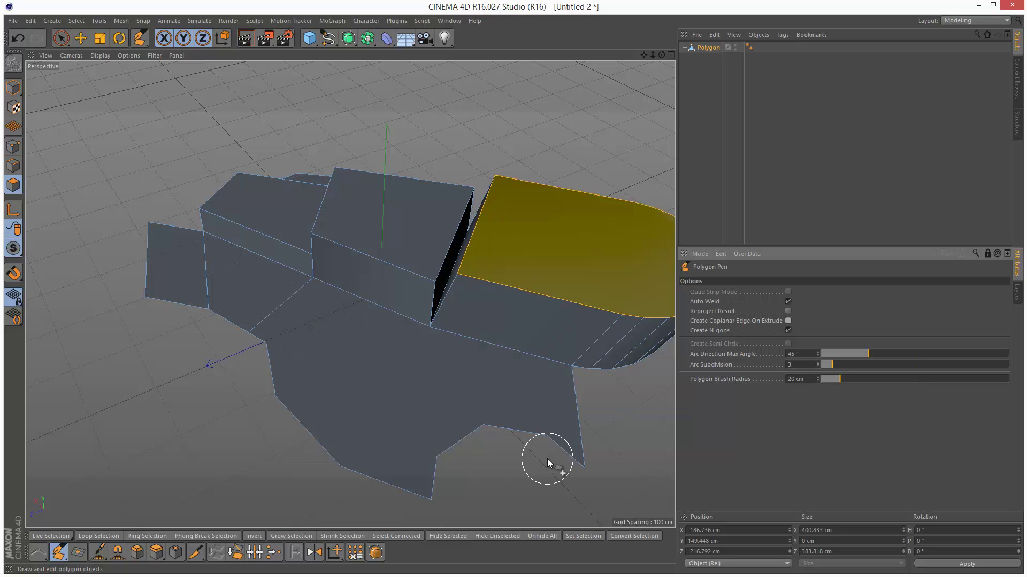
# - In the Top view, set the Polygon Brush Radius to 100 cm and paint a polygon strip joining the shape's outlying upper-right quad
pyautogui.moveTo(652, 56); pyautogui.dragTo(663, 57)
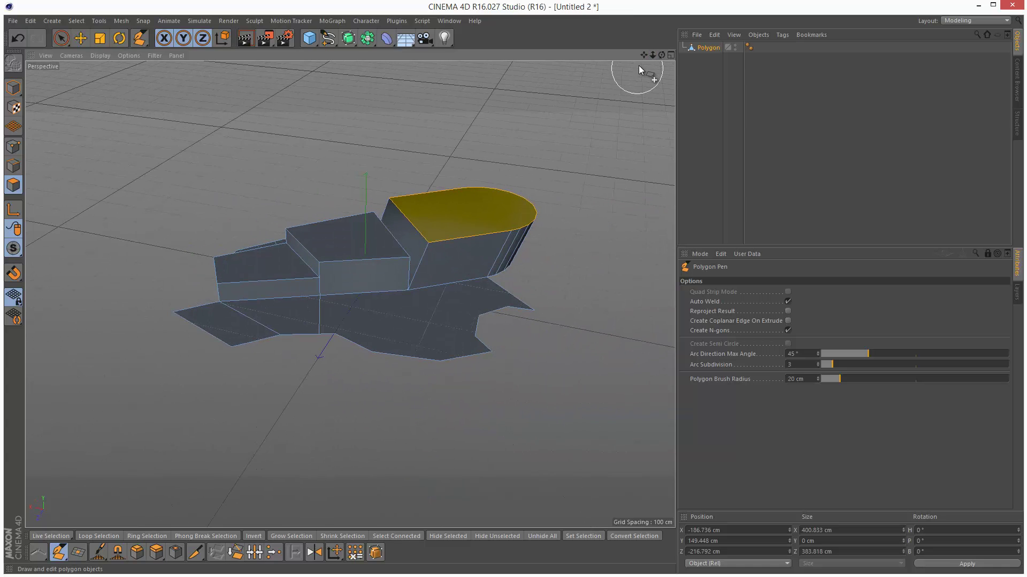
pyautogui.click(670, 55)
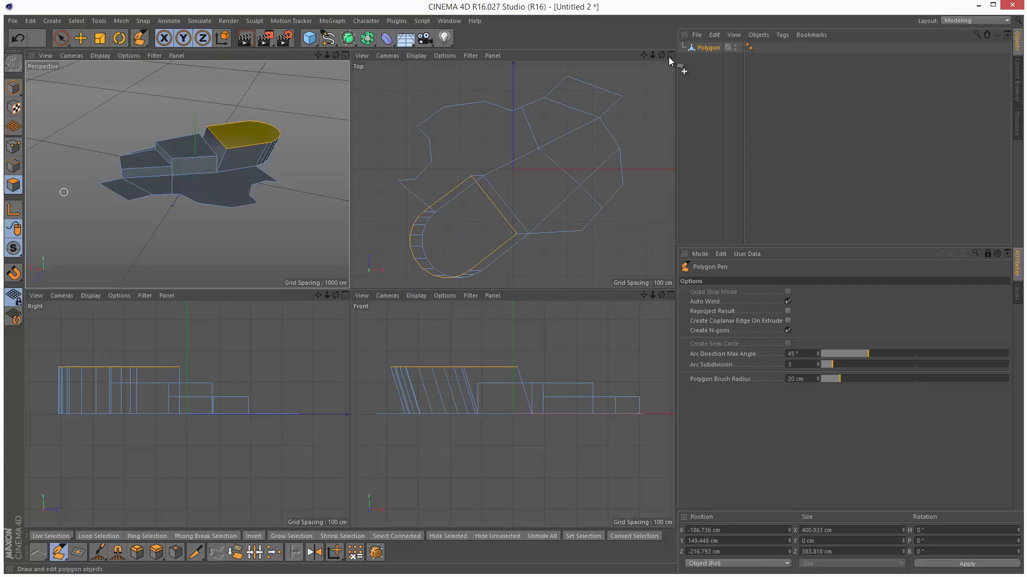
pyautogui.scroll(3, 538, 284)
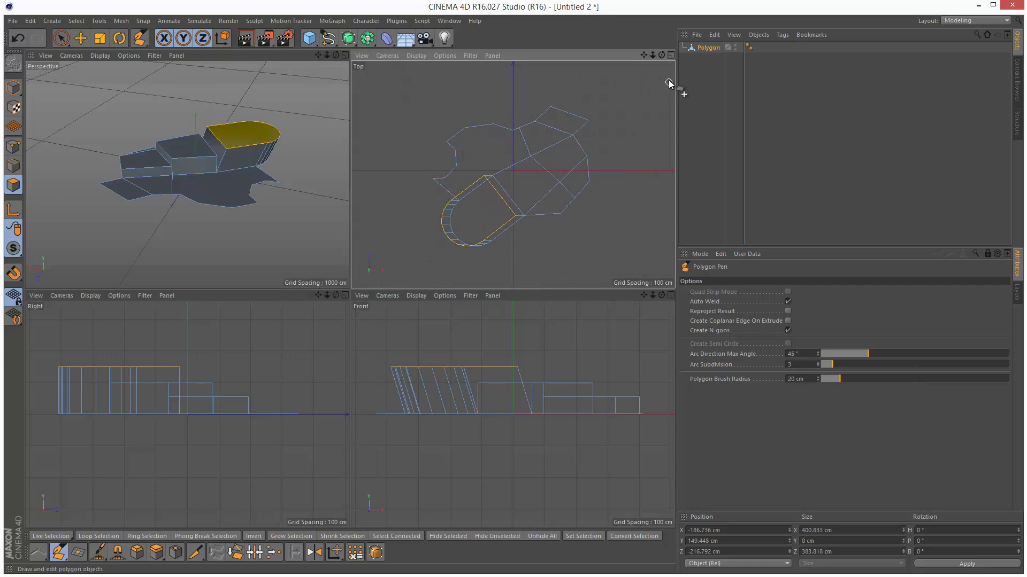
pyautogui.click(670, 55)
pyautogui.moveTo(656, 56); pyautogui.dragTo(402, 241)
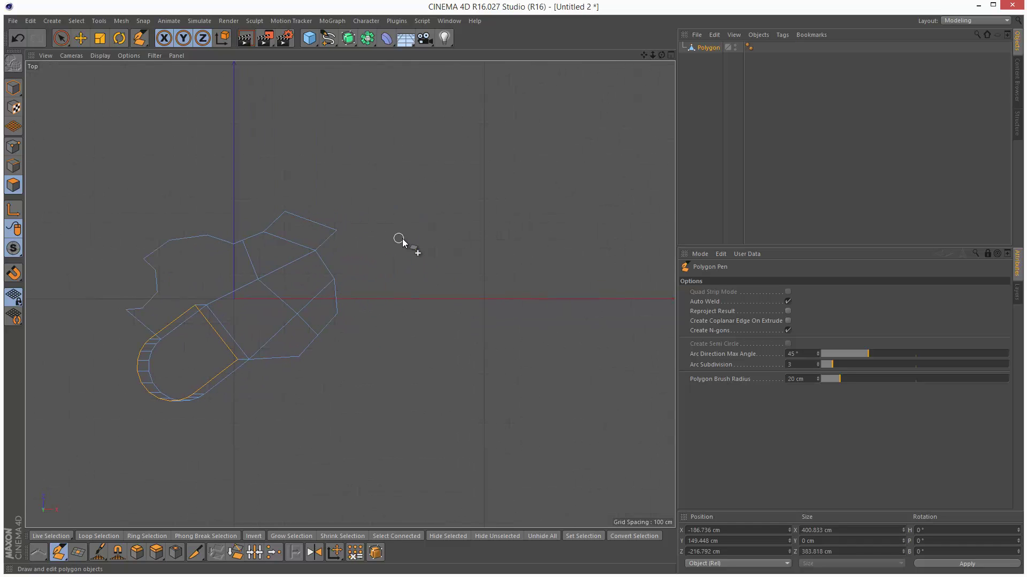
pyautogui.moveTo(419, 239); pyautogui.dragTo(463, 241, button='middle')
pyautogui.scroll(2, 476, 229)
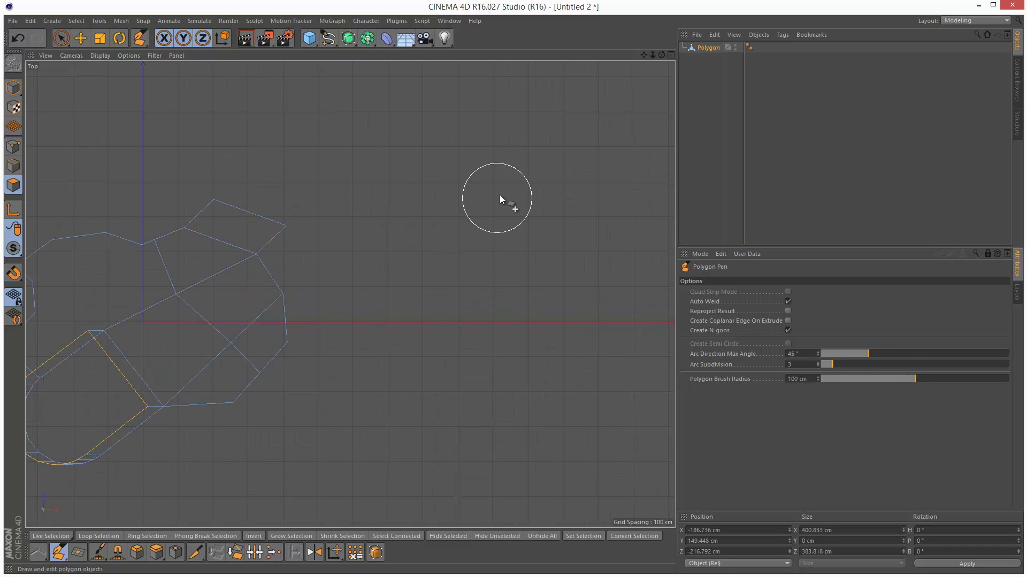
pyautogui.moveTo(583, 197)
pyautogui.mouseDown()
pyautogui.moveTo(506, 158)
pyautogui.moveTo(437, 164)
pyautogui.moveTo(375, 135)
pyautogui.moveTo(333, 133)
pyautogui.moveTo(287, 160)
pyautogui.moveTo(252, 210)
pyautogui.mouseUp()
# - Examine the painted strip from both sides in the Perspective view and switch to point mode
pyautogui.click(671, 55)
pyautogui.click(345, 56)
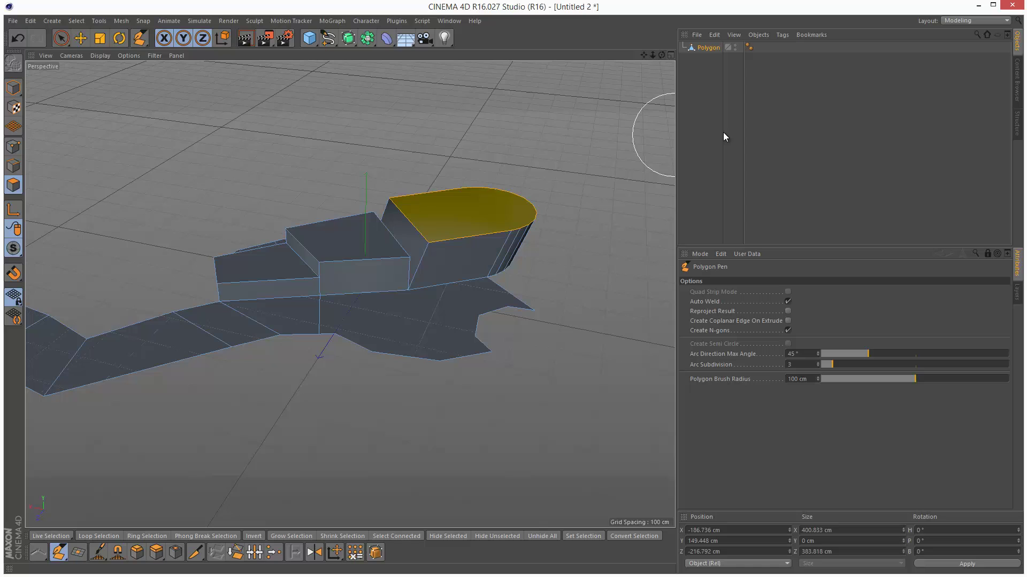
pyautogui.moveTo(654, 56); pyautogui.dragTo(82, 316)
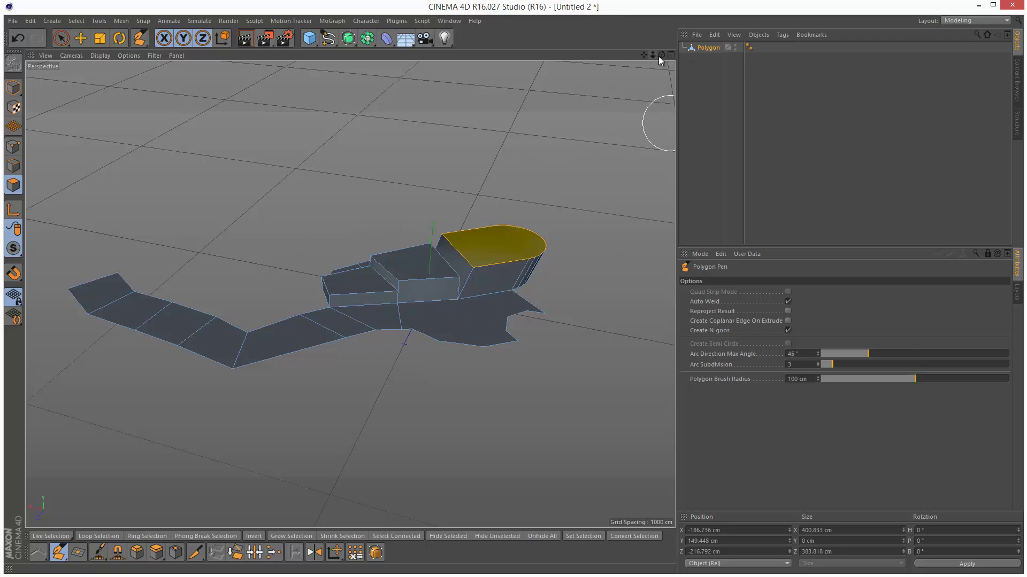
pyautogui.moveTo(659, 57); pyautogui.dragTo(550, 149)
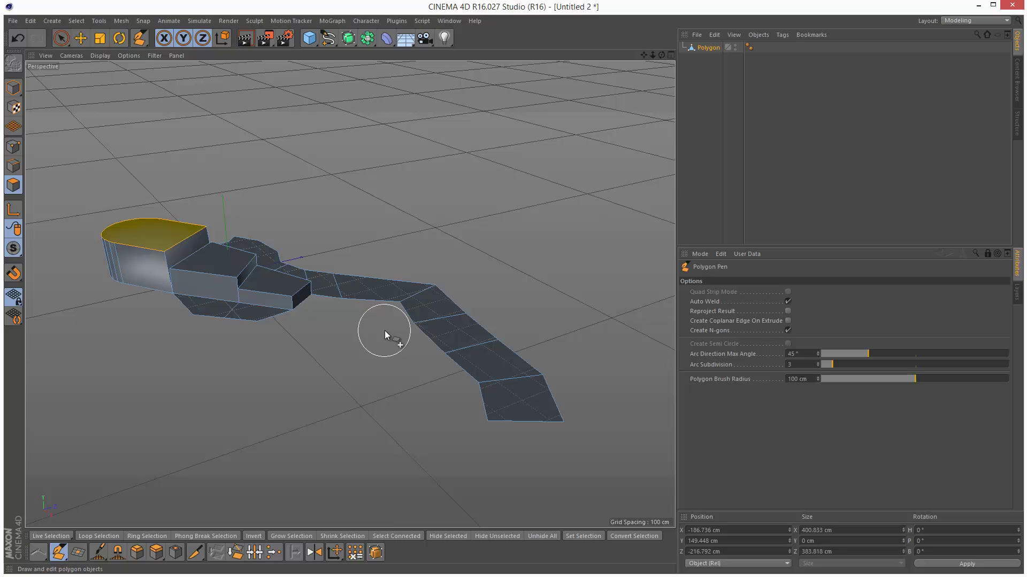
pyautogui.hotkey('ctrl', 'z')
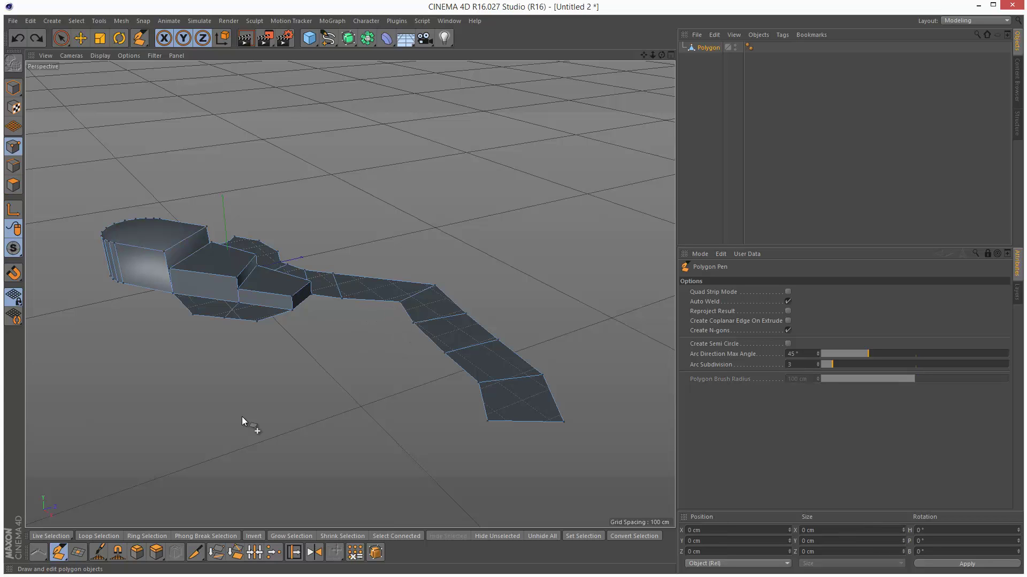